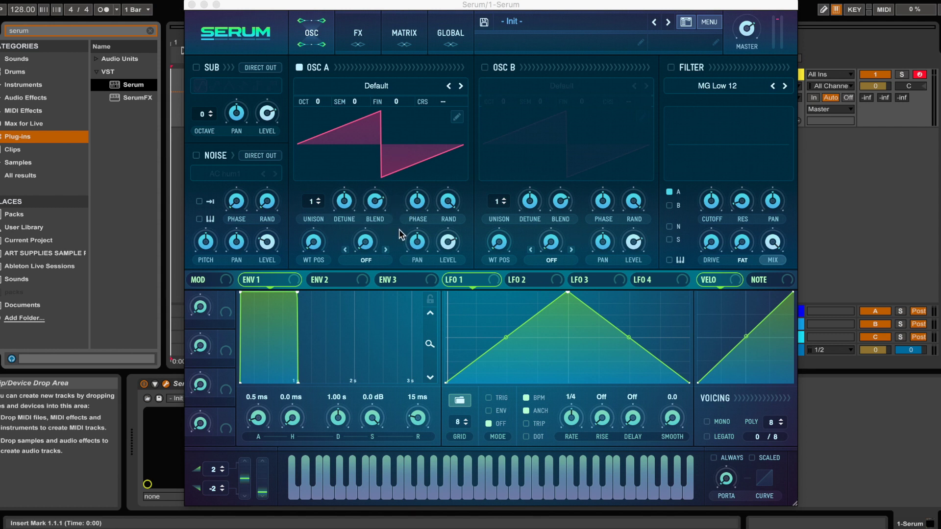
Load the Digital wavetable Dist WaTech into oscillator A and play a few notes to hear it
{"action": "left_click", "coordinate": [378, 87]}
{"action": "mouse_move", "coordinate": [368, 112]}
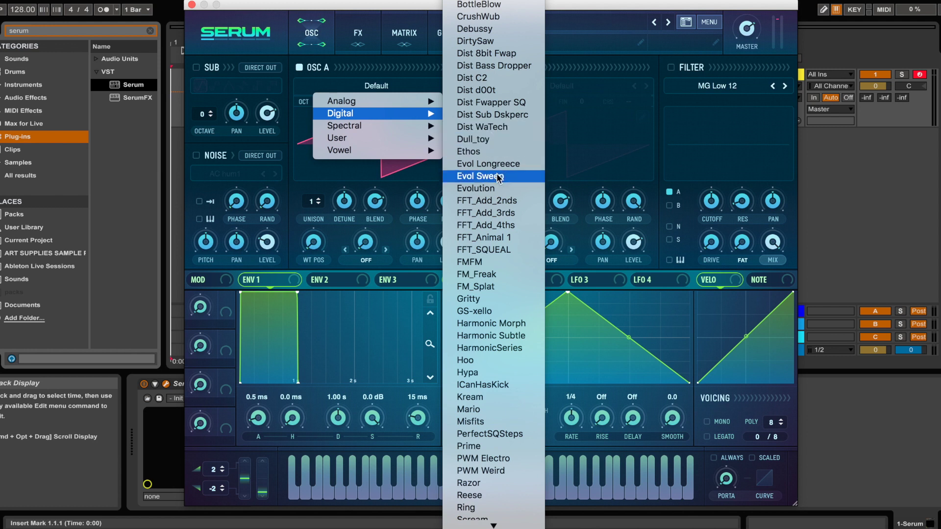
{"action": "left_click", "coordinate": [501, 128]}
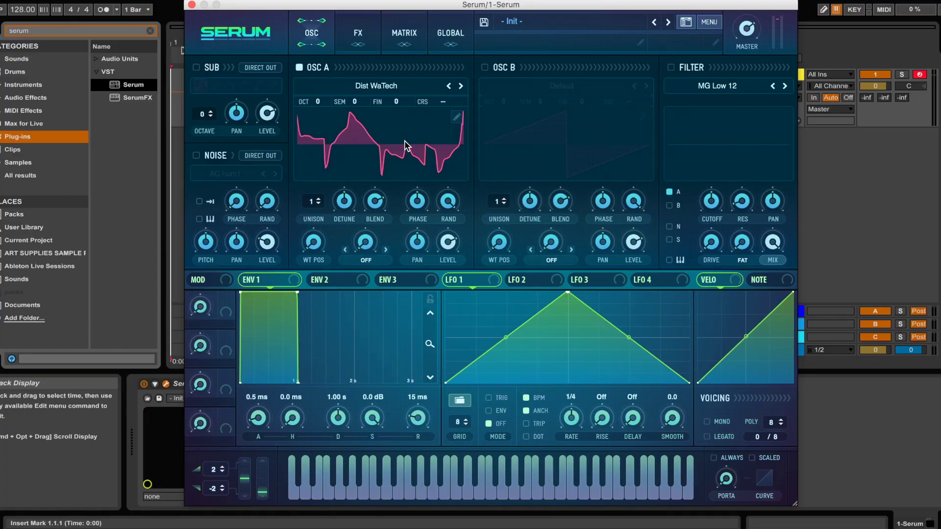
{"action": "key", "text": "a"}
{"action": "key", "text": "a"}
{"action": "key", "text": "a"}
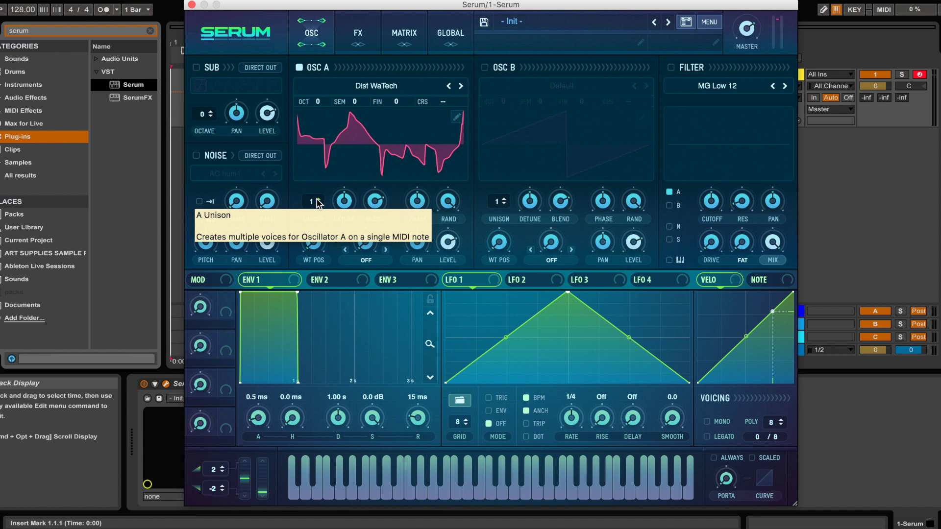
Compare oscillator A's sound with one and two unison voices, leaving unison at 2
{"action": "left_click", "coordinate": [317, 196]}
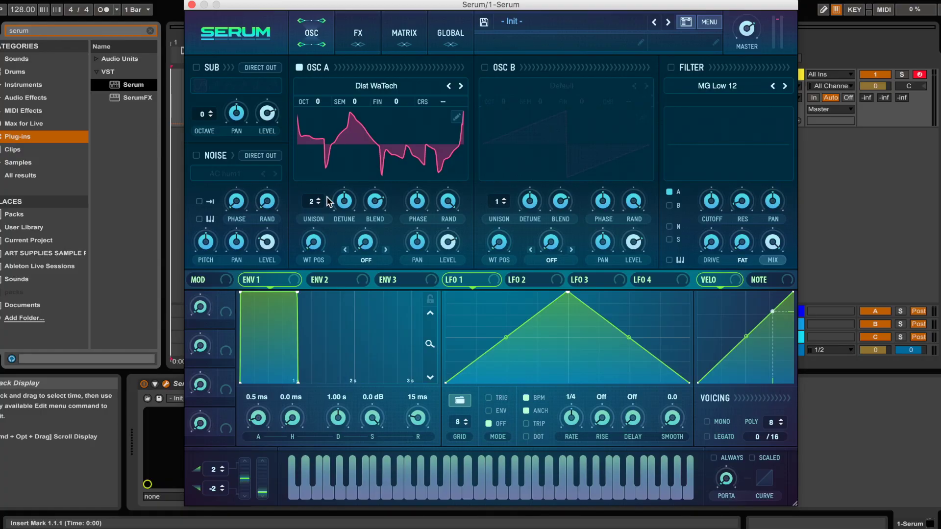
{"action": "left_click", "coordinate": [318, 204]}
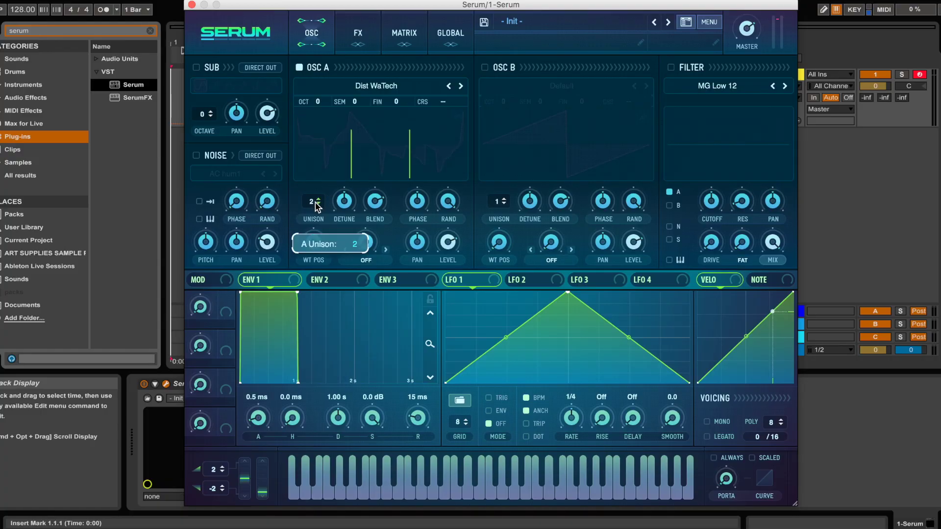
{"action": "key", "text": "a"}
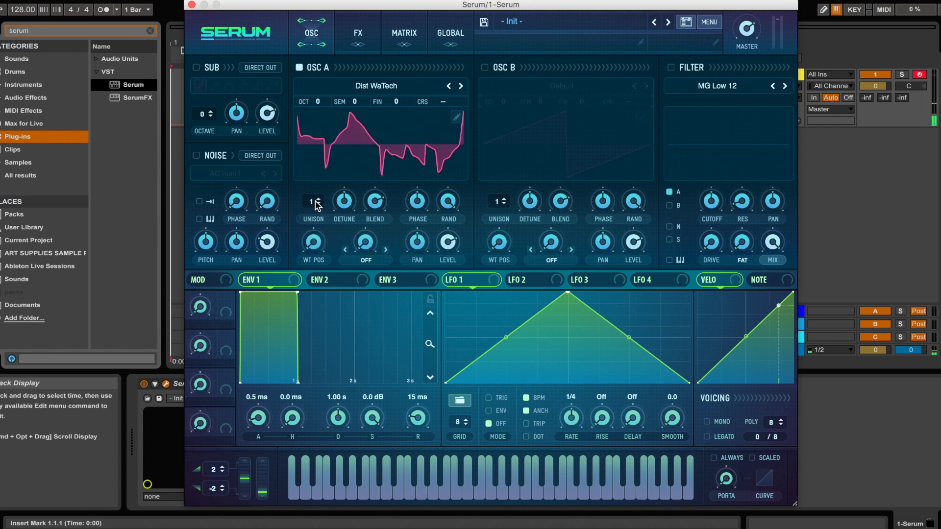
{"action": "left_click", "coordinate": [318, 199]}
{"action": "key", "text": "a"}
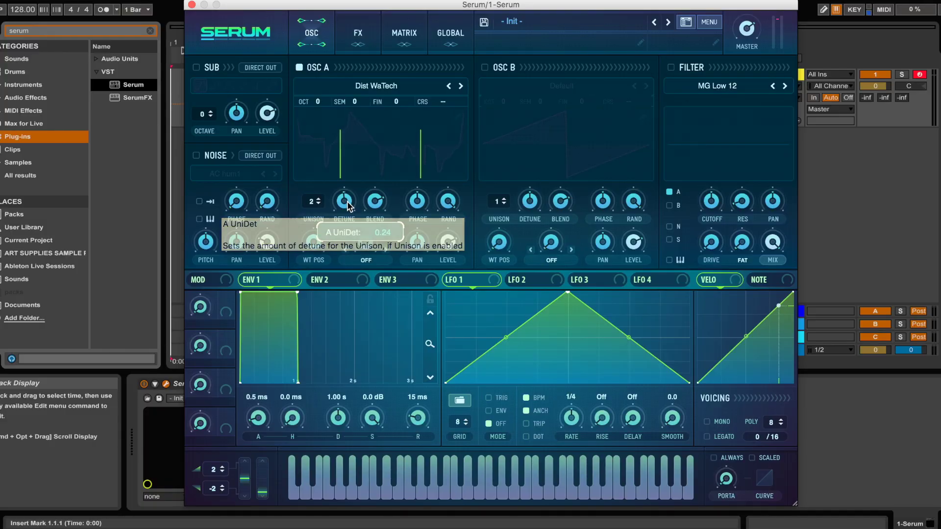
Lower oscillator A's unison detune and blend, and compare one unison voice against 2, ending on 2
{"action": "left_click_drag", "start_coordinate": [349, 205], "coordinate": [351, 245]}
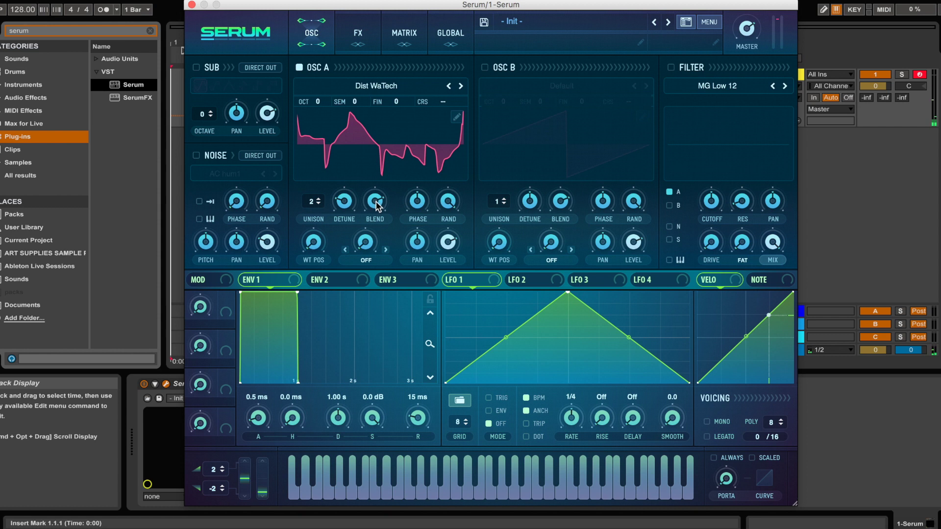
{"action": "left_click_drag", "start_coordinate": [376, 206], "coordinate": [371, 224]}
{"action": "left_click_drag", "start_coordinate": [313, 204], "coordinate": [319, 267]}
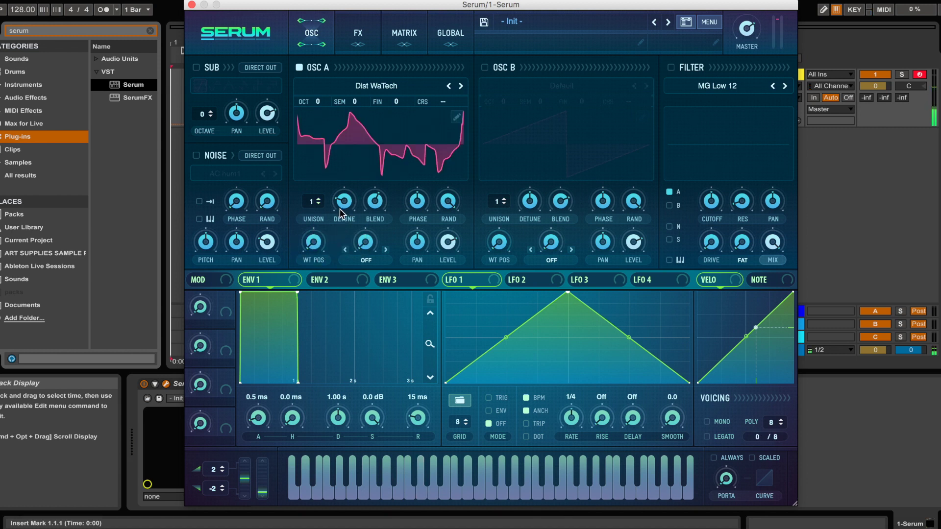
{"action": "left_click_drag", "start_coordinate": [314, 202], "coordinate": [314, 197]}
{"action": "mouse_move", "coordinate": [424, 207]}
{"action": "left_click", "coordinate": [485, 69]}
{"action": "left_click", "coordinate": [485, 70]}
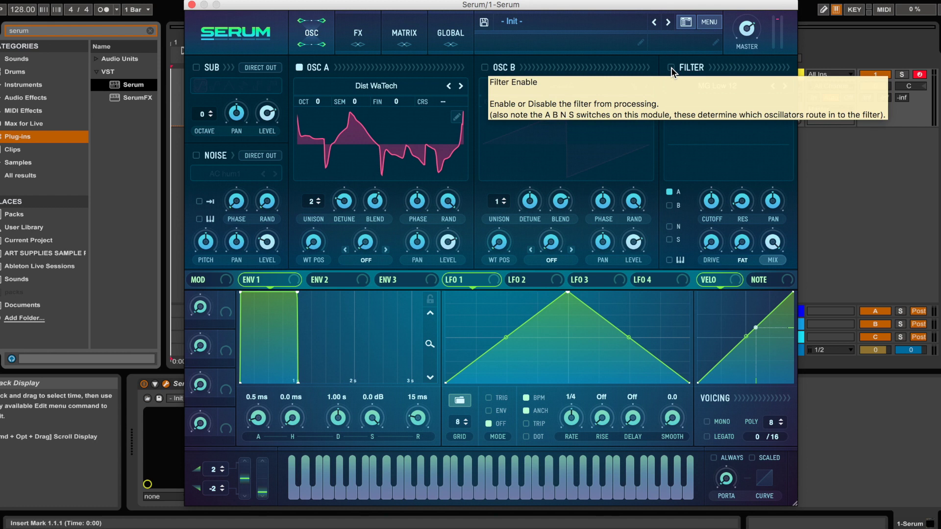
Enable the filter on oscillator A, keep the MG Low 12 type, and raise the cutoff until fully open
{"action": "left_click", "coordinate": [670, 67]}
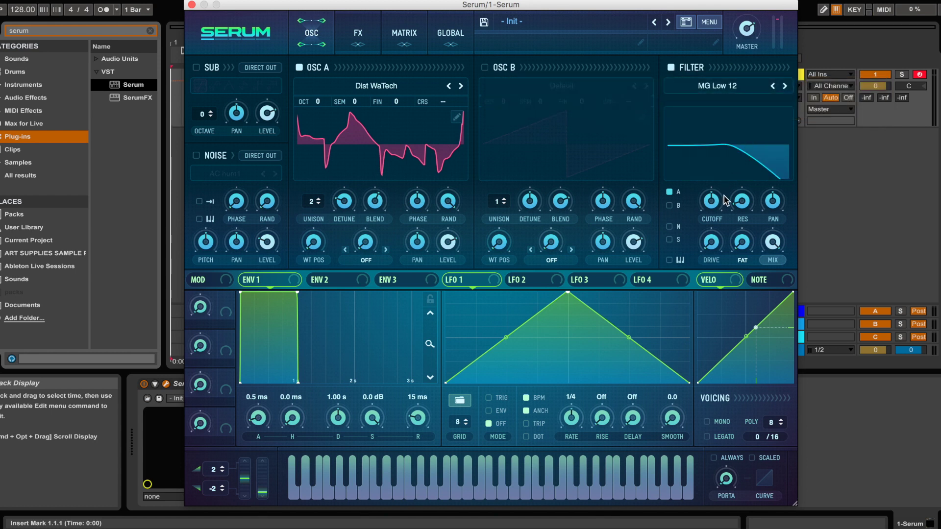
{"action": "left_click", "coordinate": [731, 86]}
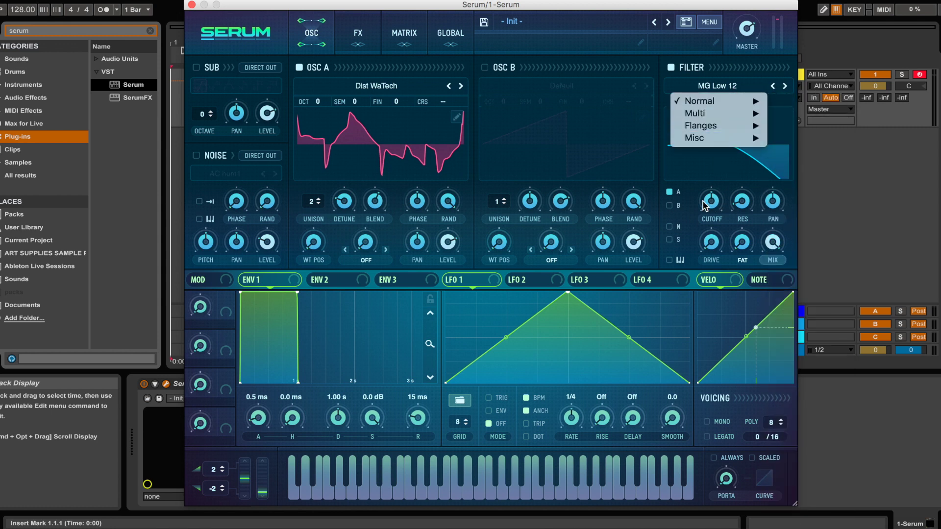
{"action": "left_click", "coordinate": [687, 194]}
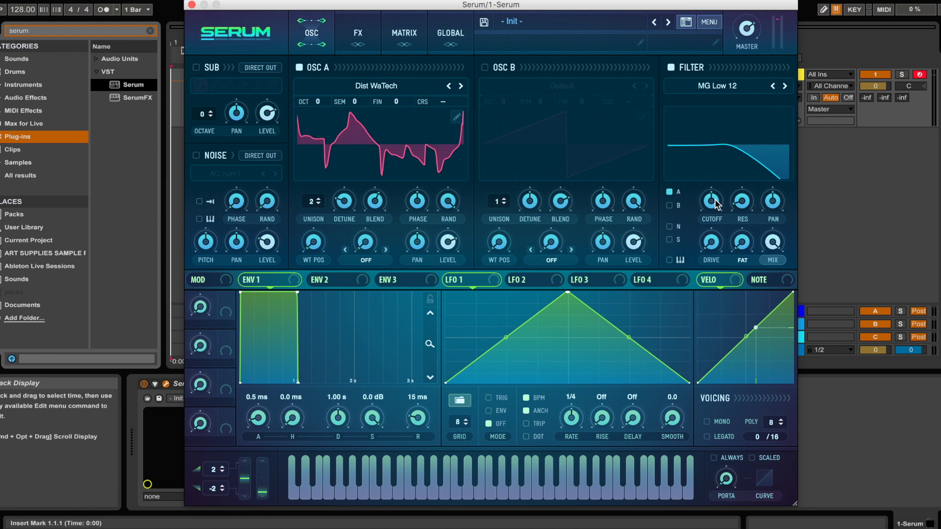
{"action": "left_click_drag", "start_coordinate": [711, 202], "coordinate": [725, 155]}
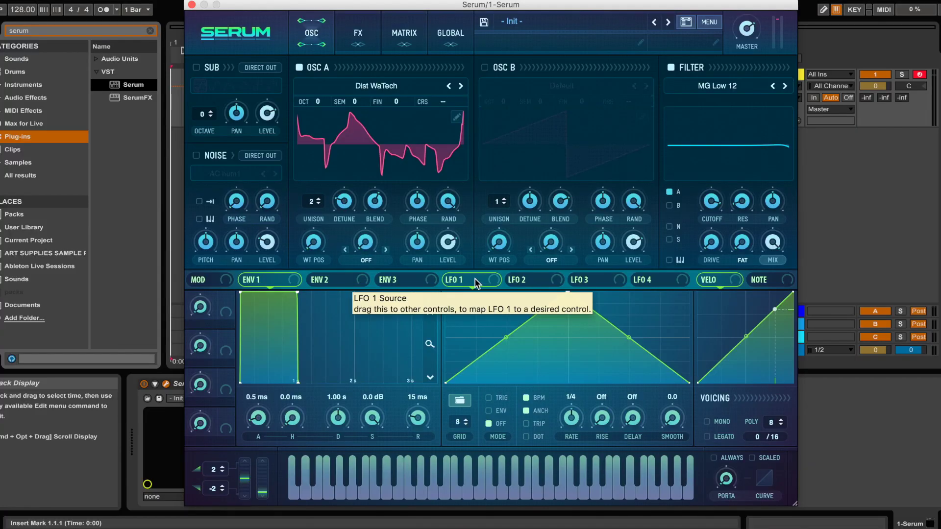
Map LFO 1 to the filter cutoff, then lower the base cutoff and adjust the modulation depth
{"action": "left_click_drag", "start_coordinate": [504, 272], "coordinate": [690, 200]}
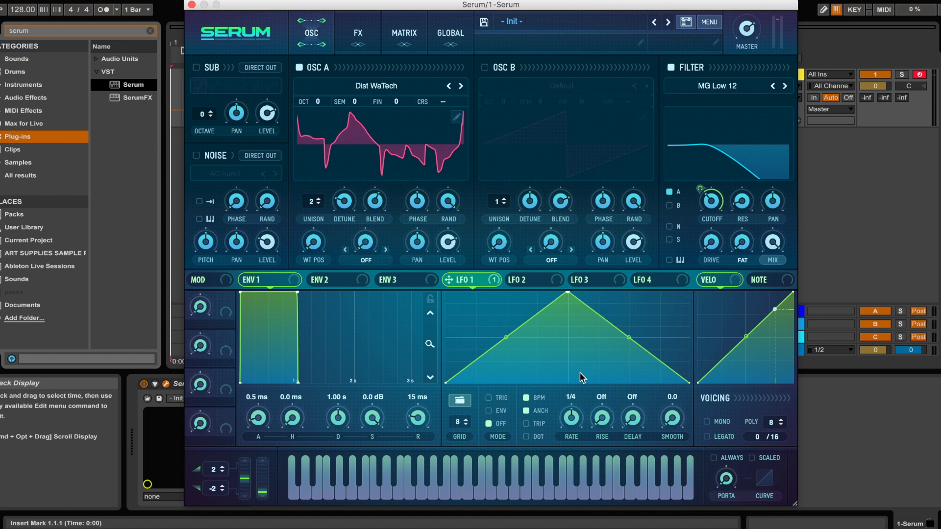
{"action": "key", "text": "d"}
{"action": "left_click_drag", "start_coordinate": [710, 202], "coordinate": [700, 232]}
{"action": "left_click_drag", "start_coordinate": [702, 189], "coordinate": [706, 145]}
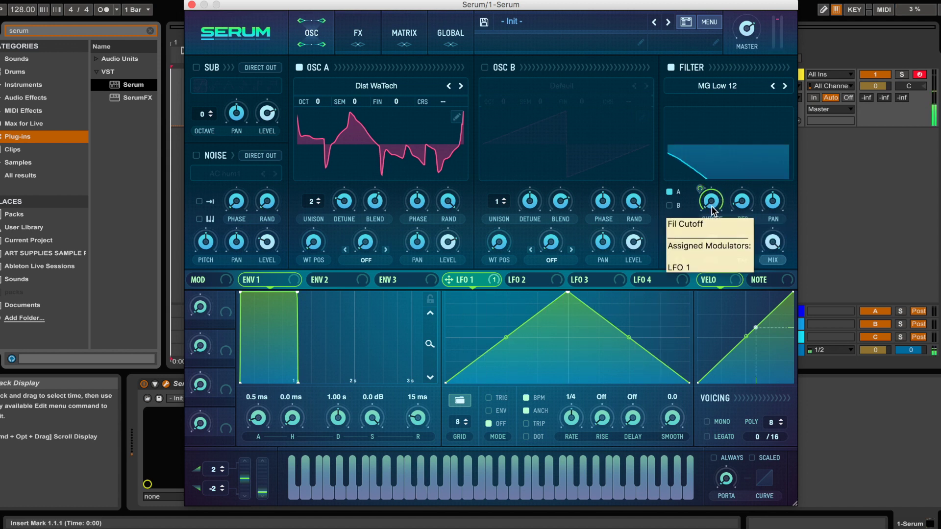
{"action": "left_click_drag", "start_coordinate": [710, 205], "coordinate": [712, 184]}
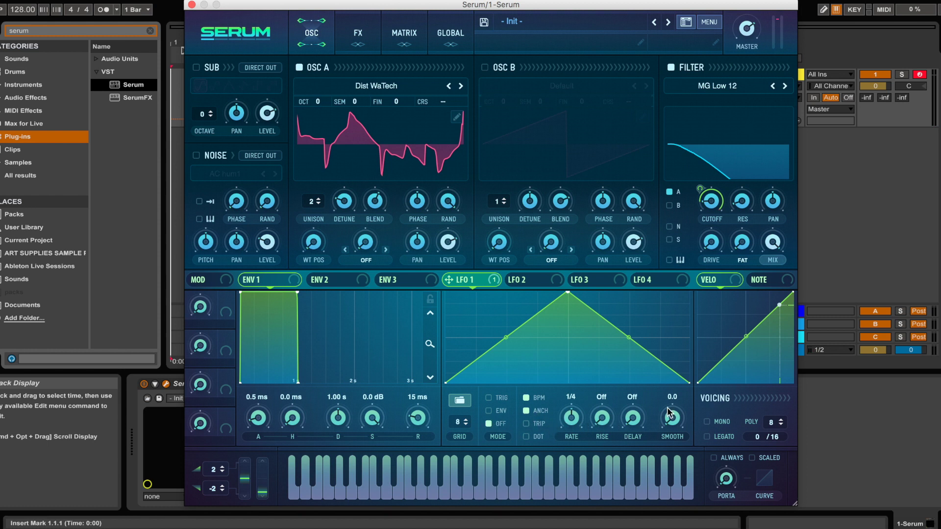
Set LFO 1's rate to 1/16 and its smooth amount to 23.0
{"action": "left_click_drag", "start_coordinate": [575, 419], "coordinate": [584, 405]}
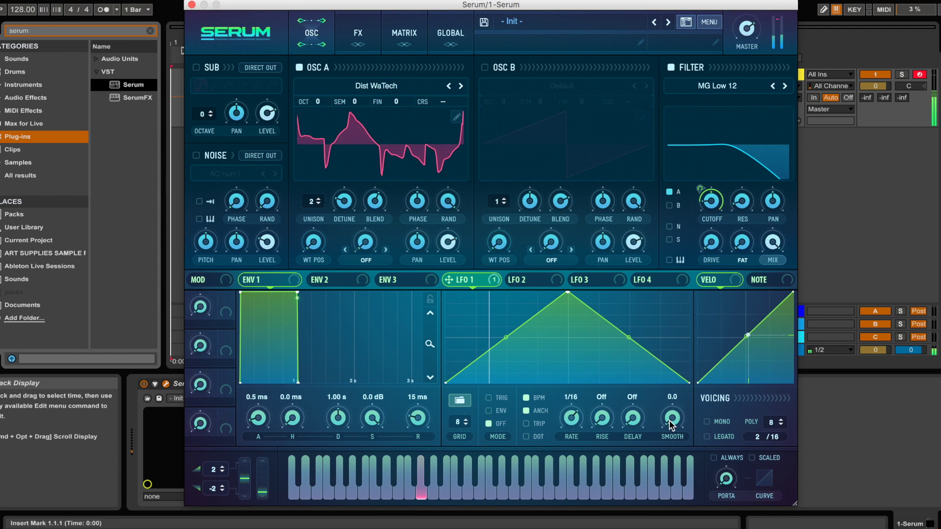
{"action": "left_click_drag", "start_coordinate": [669, 419], "coordinate": [677, 398]}
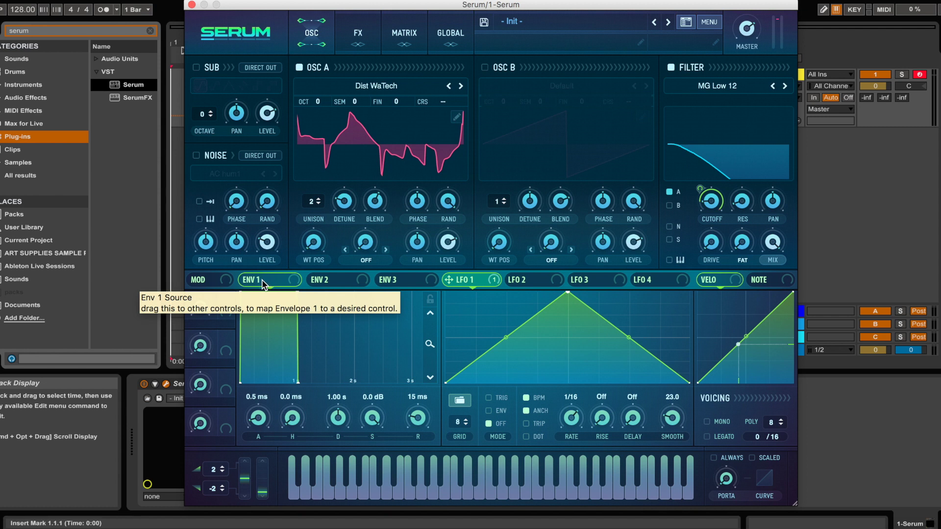
Try mapping Envelope 1 to the filter cutoff, lengthening its attack to 438 ms and on to 614 ms
{"action": "left_click_drag", "start_coordinate": [261, 279], "coordinate": [710, 201]}
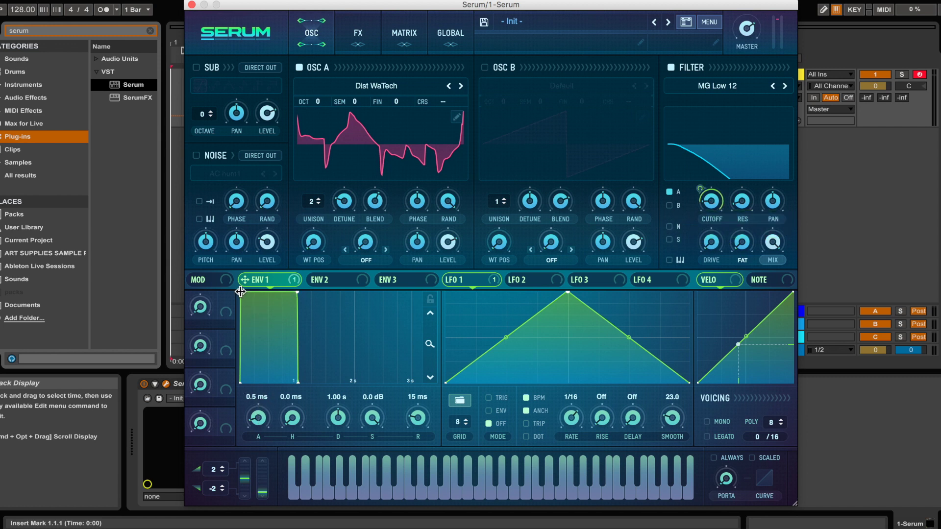
{"action": "left_click_drag", "start_coordinate": [240, 292], "coordinate": [284, 290]}
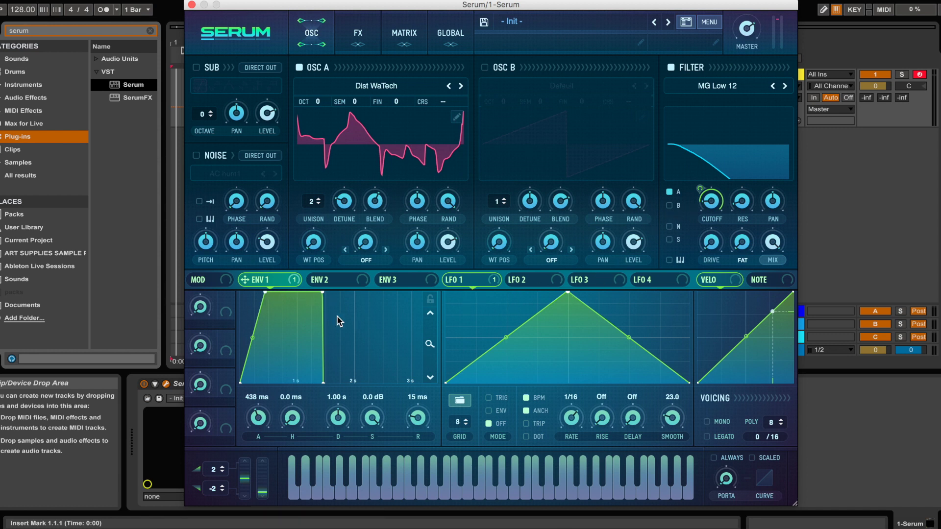
{"action": "left_click_drag", "start_coordinate": [265, 293], "coordinate": [279, 291]}
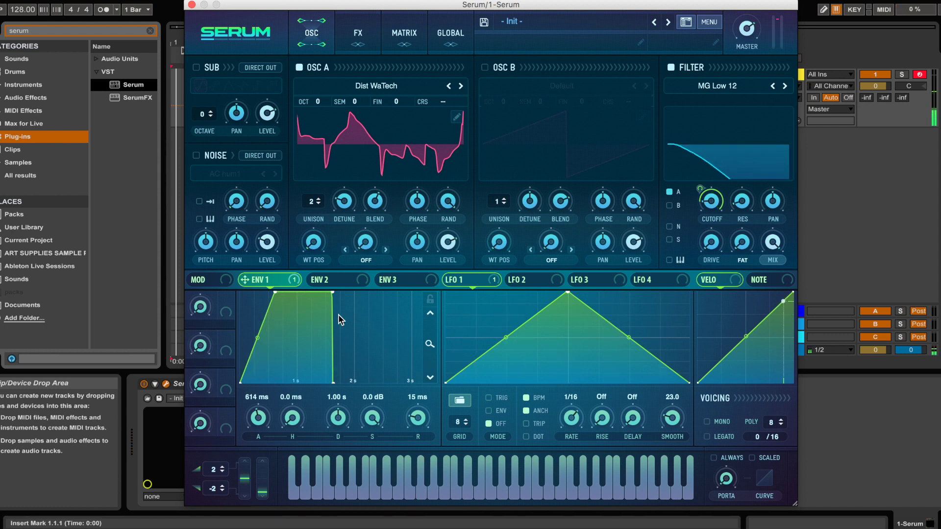
Set Envelope 1's attack to 0.0 ms and replace Envelope 1 with LFO 1 as the filter cutoff modulator
{"action": "left_click_drag", "start_coordinate": [276, 294], "coordinate": [240, 292]}
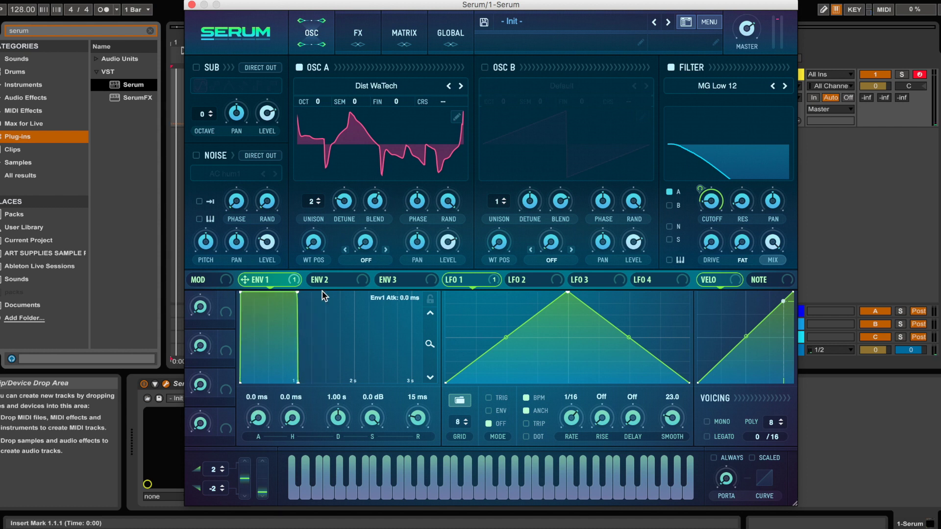
{"action": "right_click", "coordinate": [716, 193]}
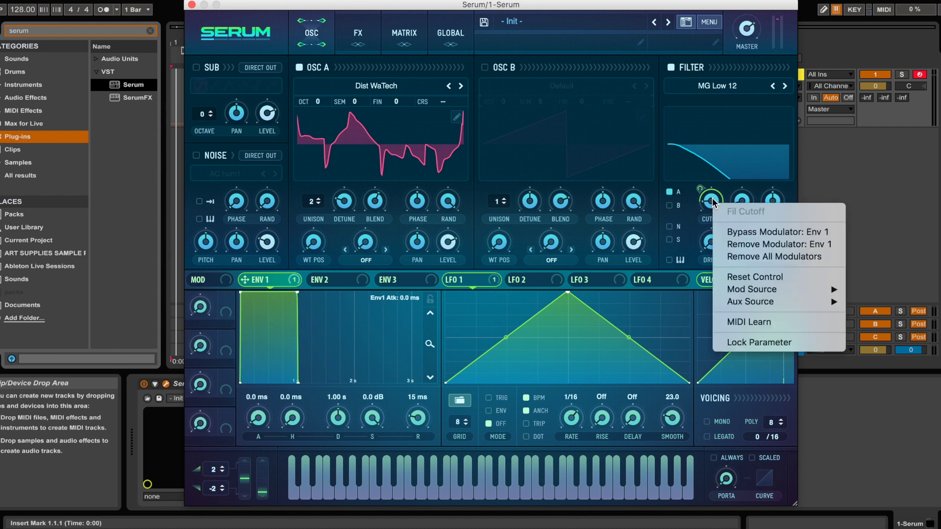
{"action": "left_click", "coordinate": [776, 244]}
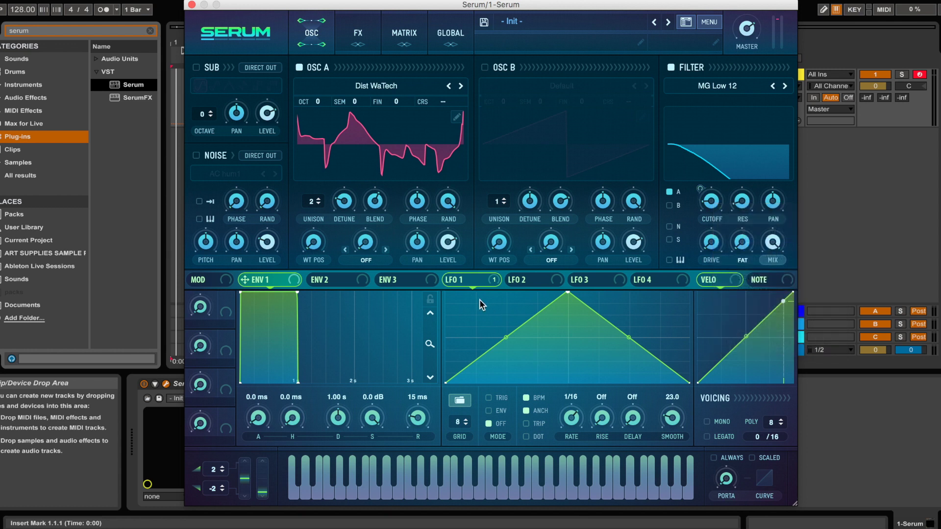
{"action": "left_click_drag", "start_coordinate": [463, 281], "coordinate": [705, 203]}
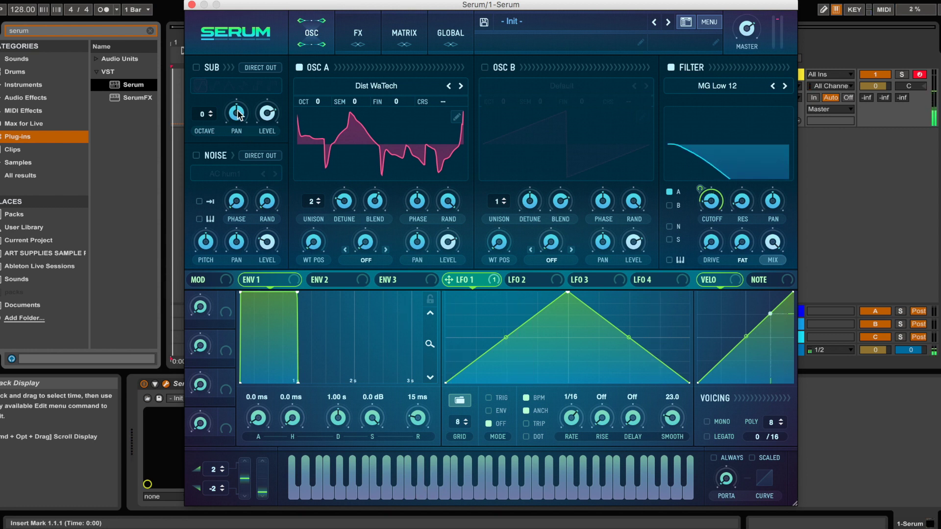
Enable the noise oscillator with AC hum1, adjust its level, and switch on the sub oscillator
{"action": "left_click", "coordinate": [196, 156]}
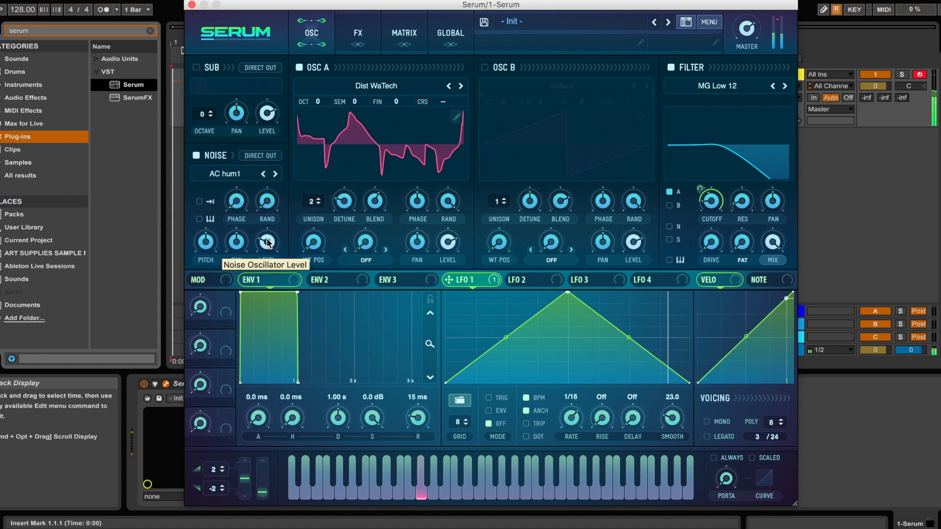
{"action": "left_click_drag", "start_coordinate": [267, 242], "coordinate": [269, 222]}
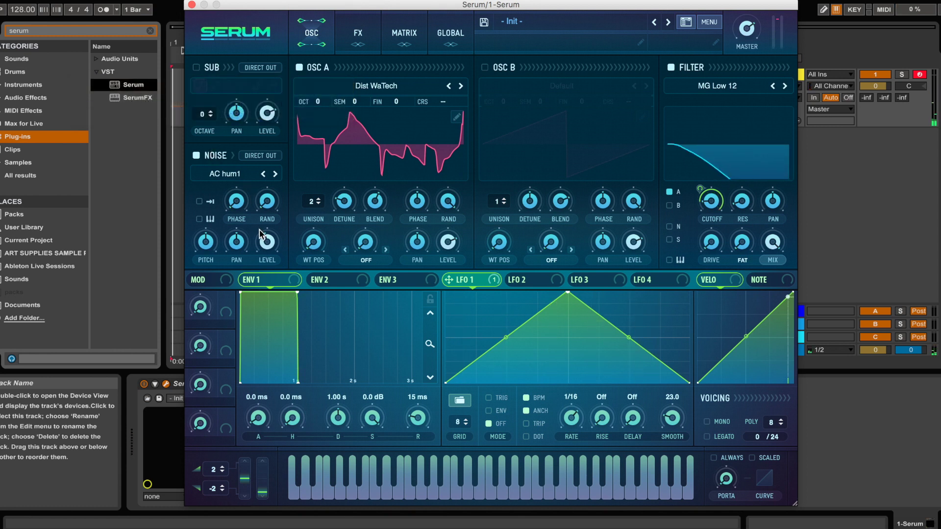
{"action": "left_click", "coordinate": [196, 68]}
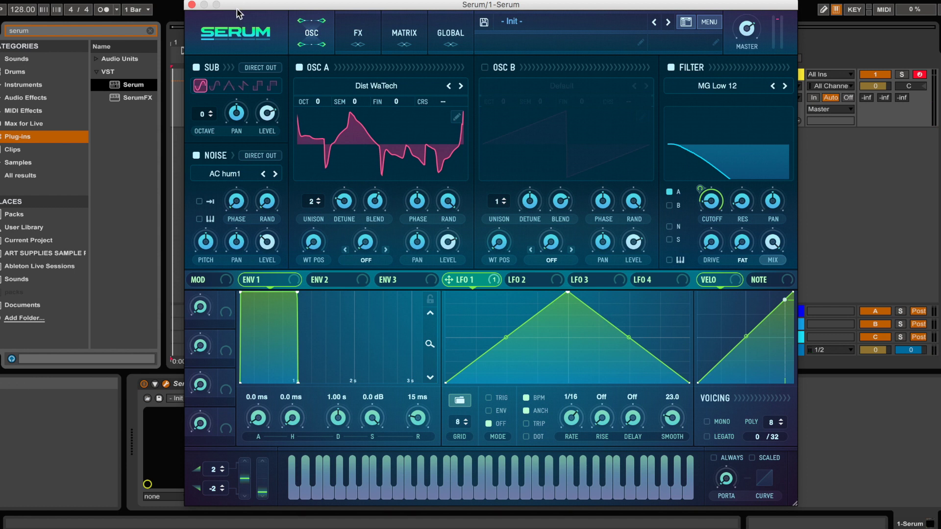
Enable the Hyper/Dimension effect and adjust the mix amounts of both Dimension and Hyper
{"action": "left_click_drag", "start_coordinate": [239, 5], "coordinate": [573, 15]}
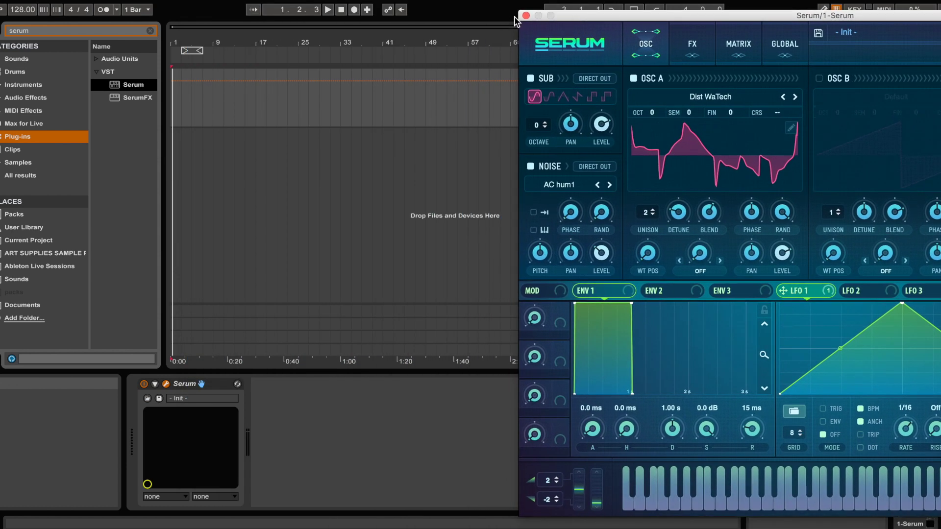
{"action": "left_click", "coordinate": [696, 47]}
{"action": "left_click_drag", "start_coordinate": [598, 17], "coordinate": [475, 0]}
{"action": "left_click", "coordinate": [413, 54]}
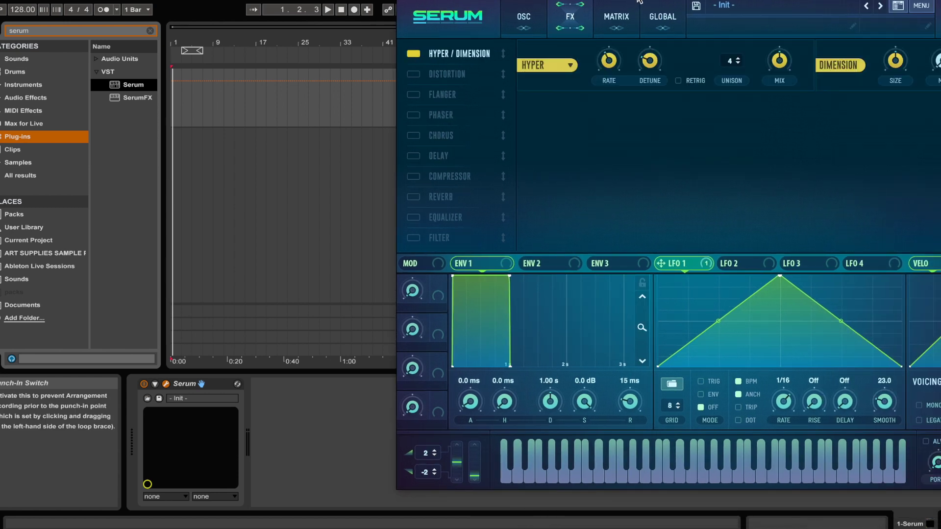
{"action": "left_click_drag", "start_coordinate": [638, 1], "coordinate": [548, 0]}
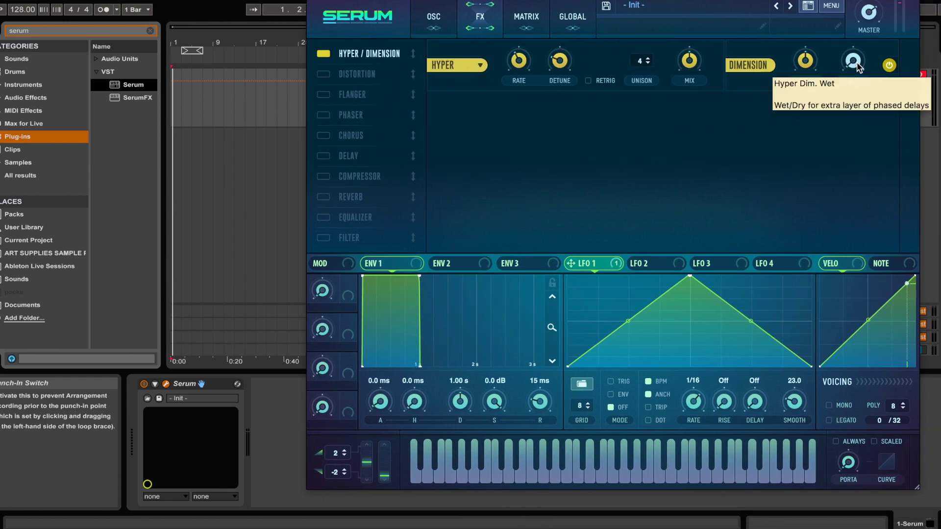
{"action": "left_click_drag", "start_coordinate": [858, 66], "coordinate": [800, 50]}
{"action": "left_click_drag", "start_coordinate": [689, 60], "coordinate": [637, 78]}
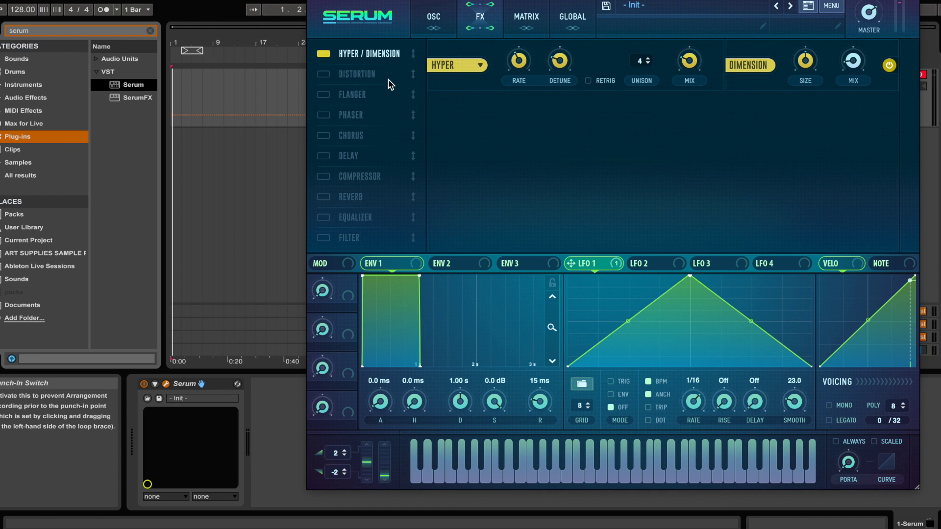
Enable the Tube distortion effect and set its mix to about 33%
{"action": "left_click", "coordinate": [323, 75]}
{"action": "left_click_drag", "start_coordinate": [853, 117], "coordinate": [836, 238]}
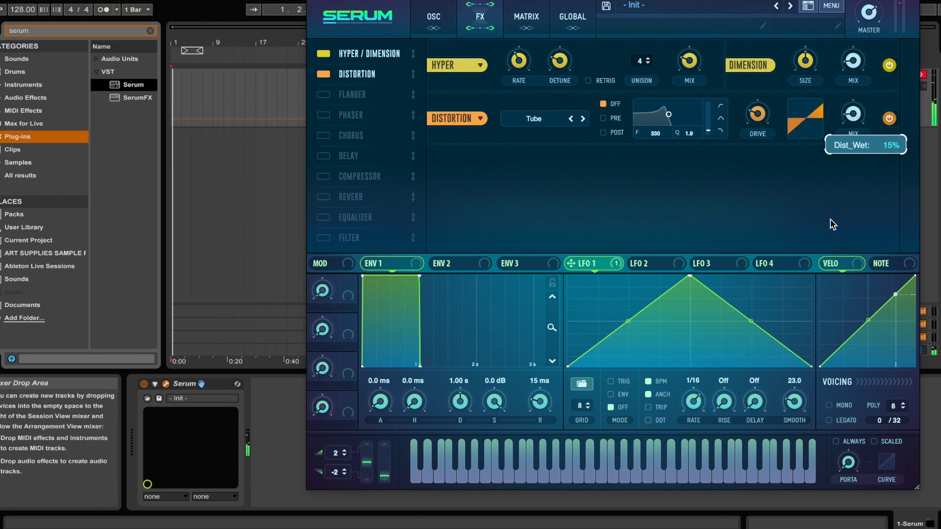
{"action": "left_click_drag", "start_coordinate": [851, 115], "coordinate": [851, 111]}
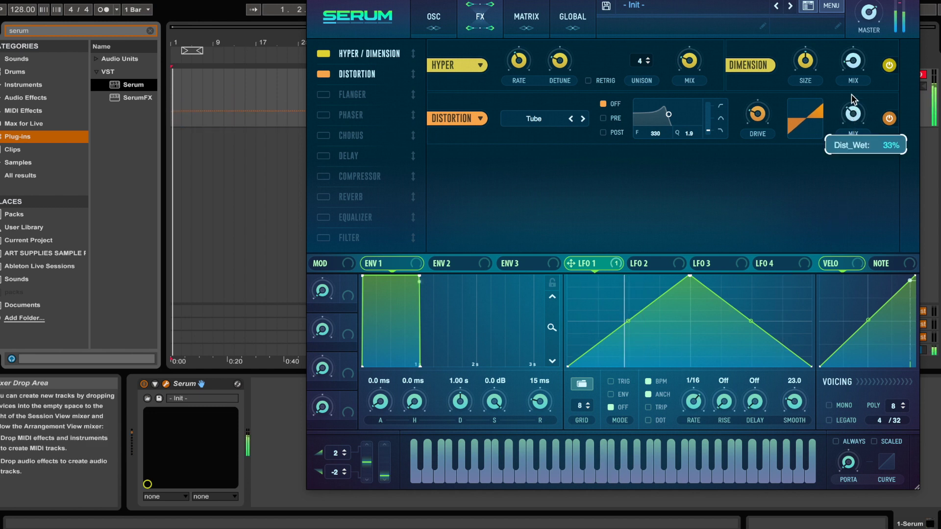
Set the distortion filter to Post at about 4871 Hz with Q 0.9, and adjust the distortion mix to about 36%
{"action": "left_click", "coordinate": [608, 132]}
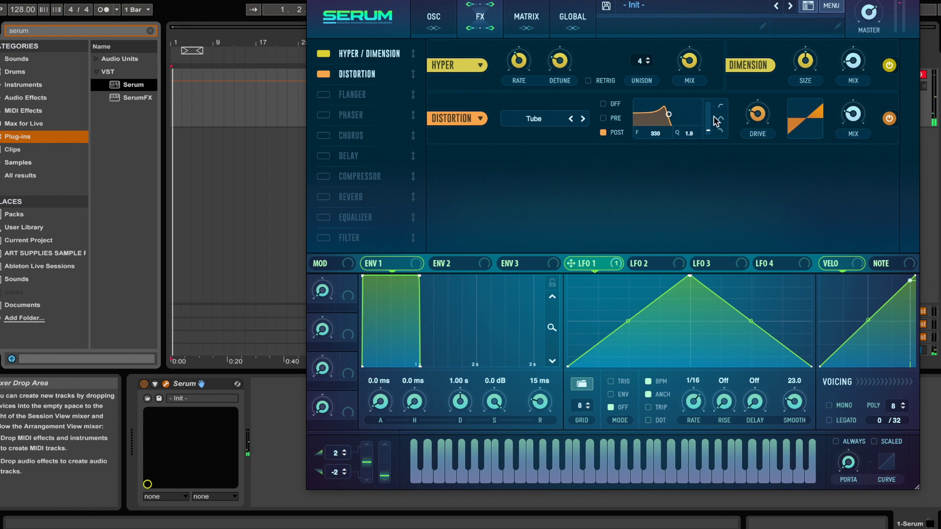
{"action": "left_click_drag", "start_coordinate": [671, 119], "coordinate": [692, 118]}
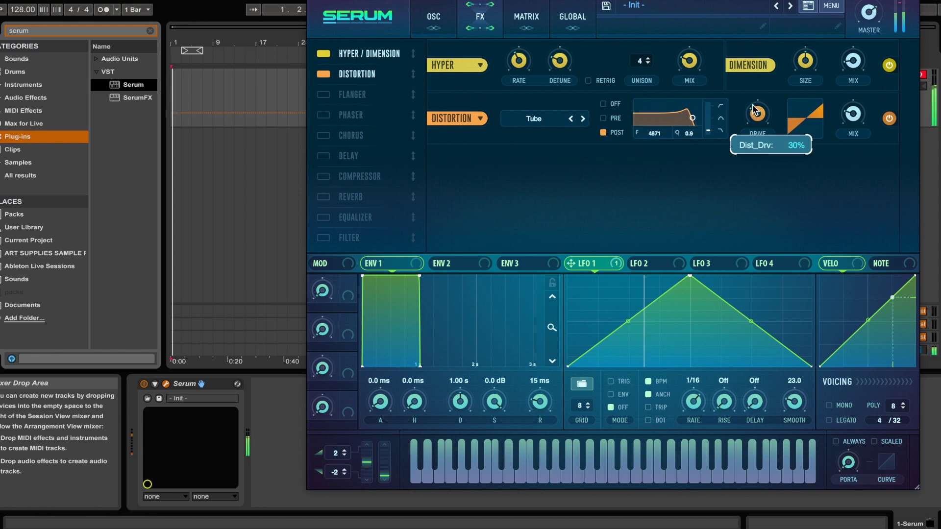
{"action": "left_click_drag", "start_coordinate": [853, 113], "coordinate": [865, 51]}
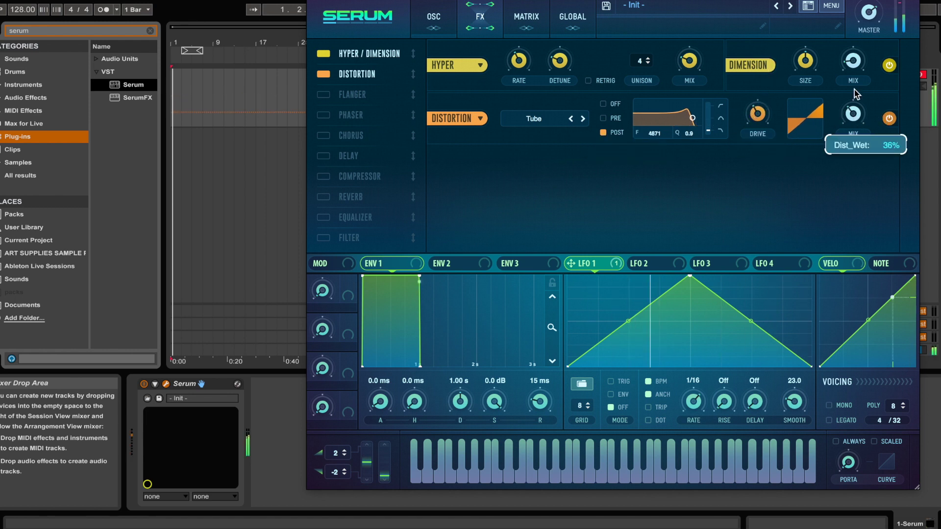
{"action": "left_click", "coordinate": [606, 118]}
{"action": "left_click", "coordinate": [605, 133]}
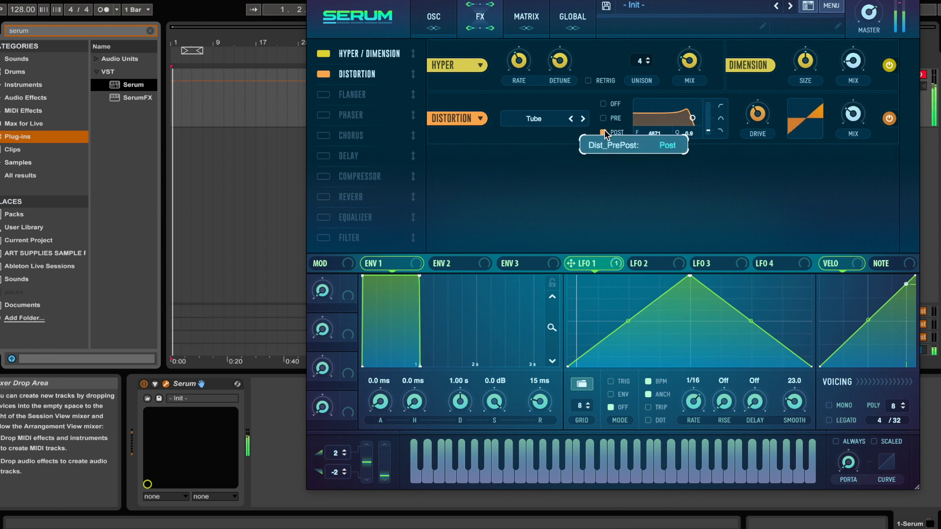
Disable the Distortion effect, enable Chorus in its place and adjust the Chorus mix
{"action": "left_click", "coordinate": [324, 75]}
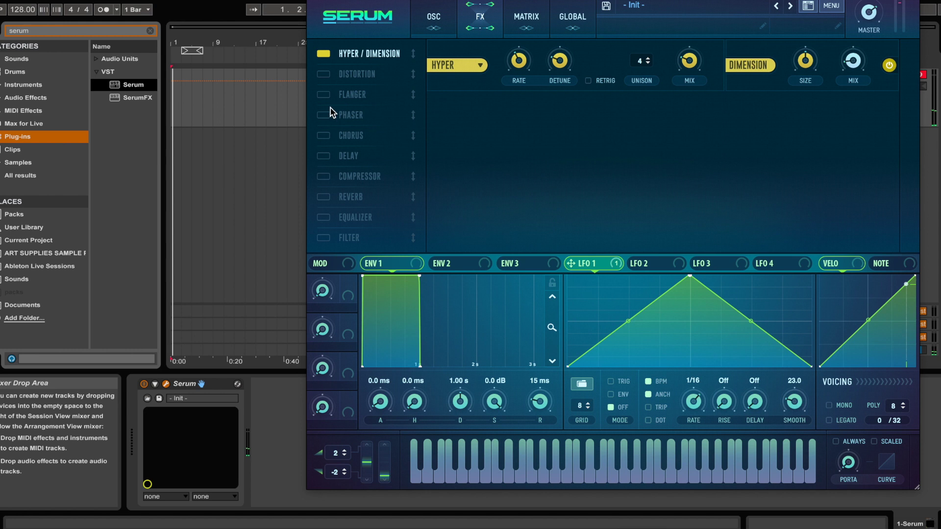
{"action": "left_click", "coordinate": [325, 136]}
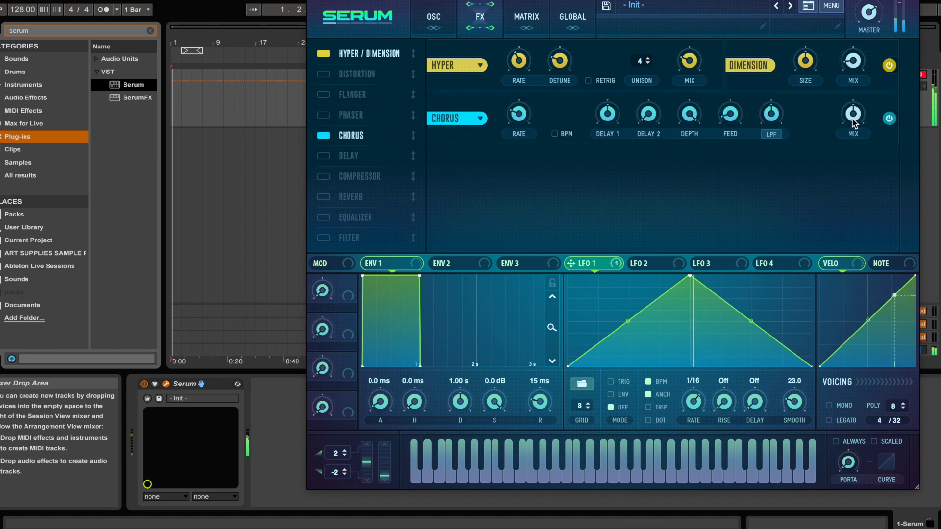
{"action": "left_click_drag", "start_coordinate": [853, 117], "coordinate": [854, 123]}
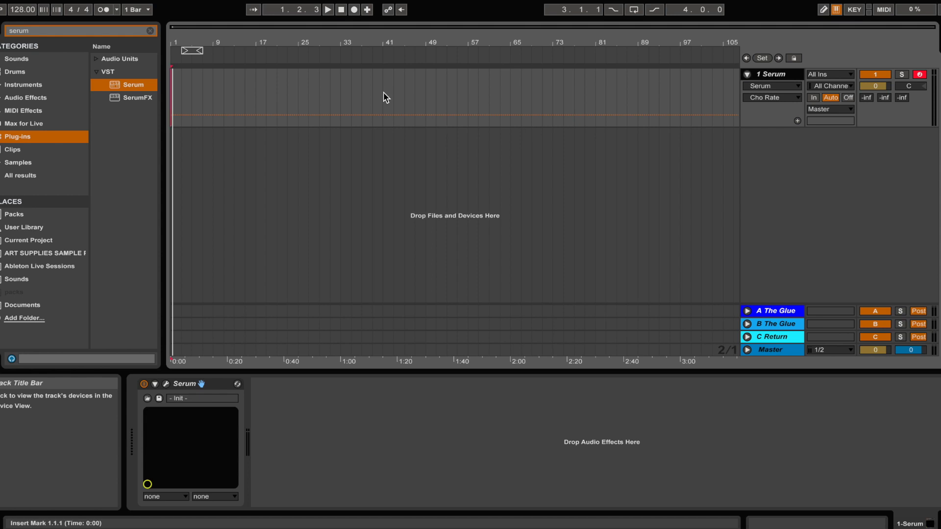
Record a short MIDI take on the Serum track starting at bar 49
{"action": "left_click", "coordinate": [362, 97]}
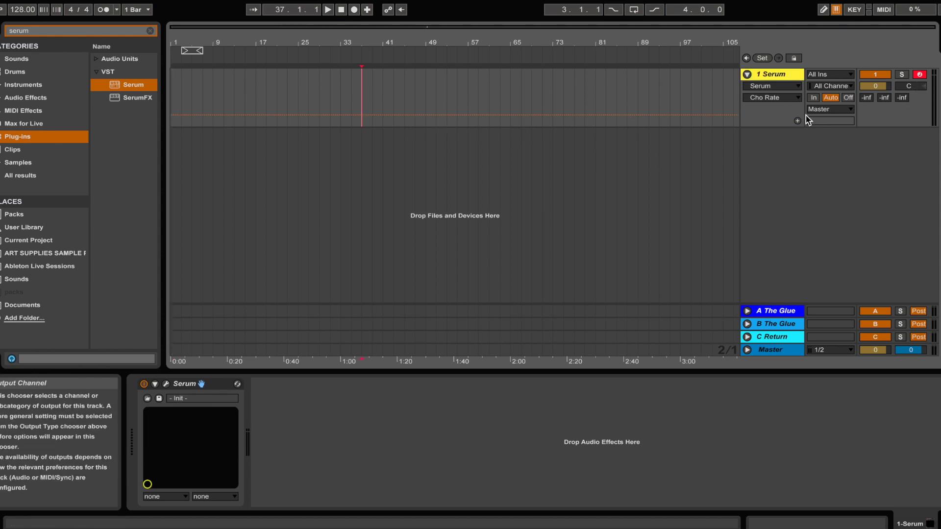
{"action": "left_click_drag", "start_coordinate": [427, 90], "coordinate": [498, 84]}
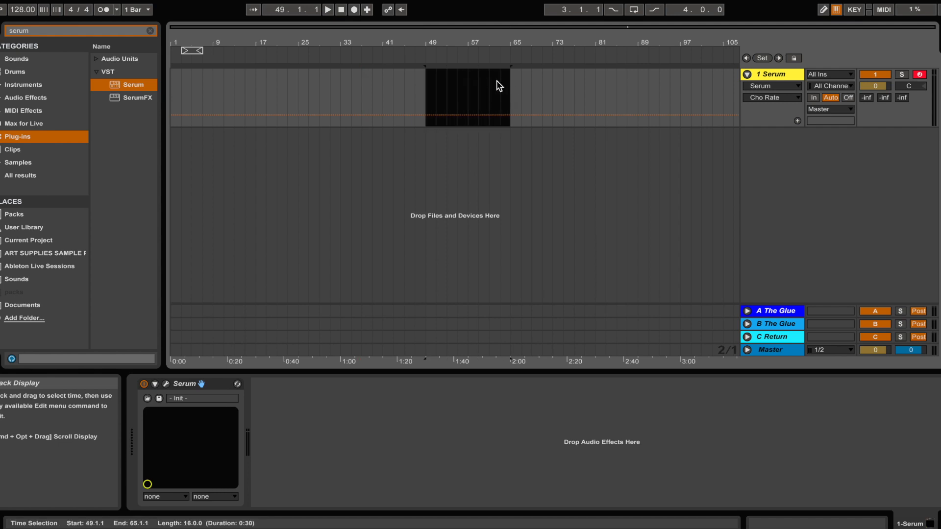
{"action": "left_click", "coordinate": [354, 10]}
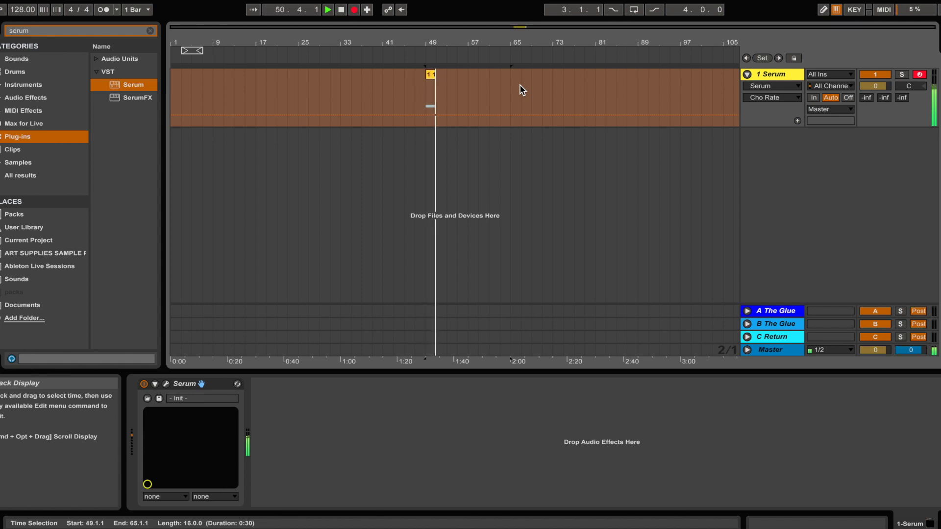
{"action": "key", "text": "F9"}
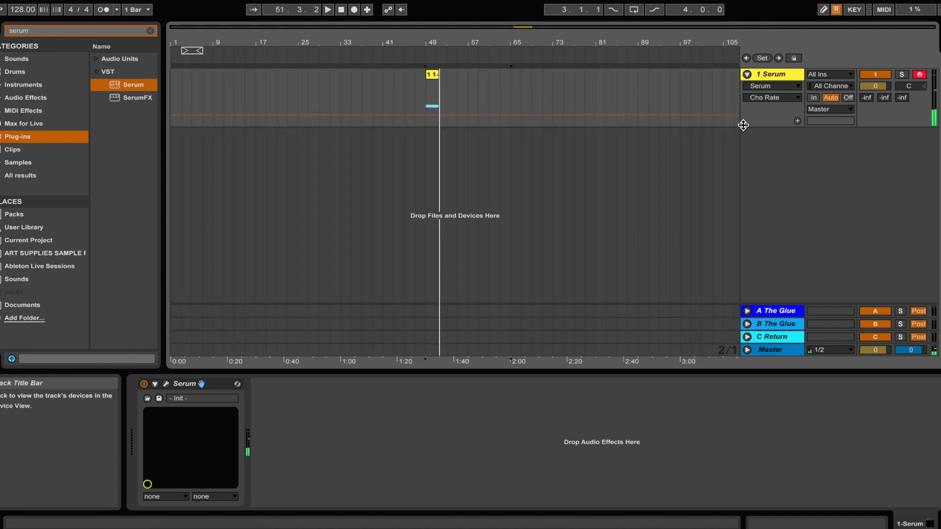
Freeze the Serum track and flatten it to audio
{"action": "right_click", "coordinate": [777, 79]}
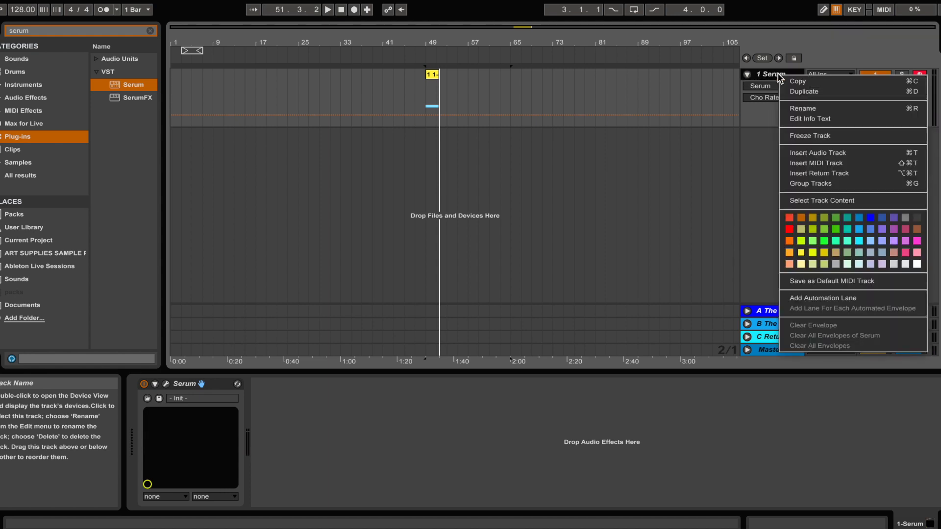
{"action": "left_click", "coordinate": [803, 134]}
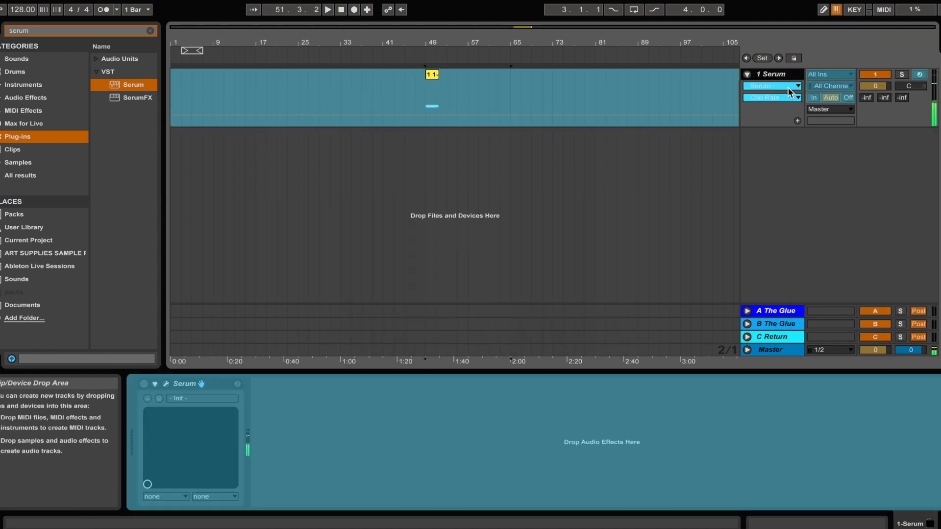
{"action": "right_click", "coordinate": [772, 76]}
{"action": "left_click", "coordinate": [809, 148]}
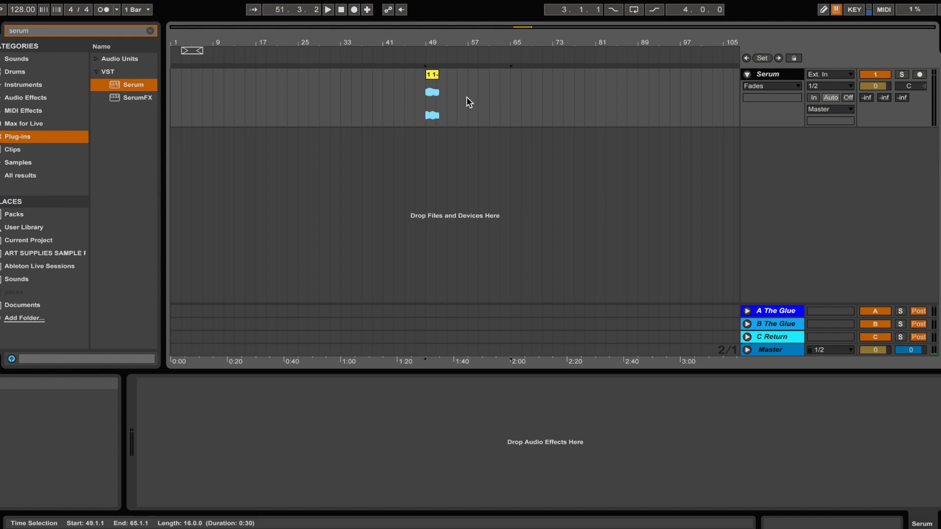
Play the start of the flattened Serum clip at bar 49 and check its waveform up close
{"action": "left_click_drag", "start_coordinate": [434, 43], "coordinate": [434, 98]}
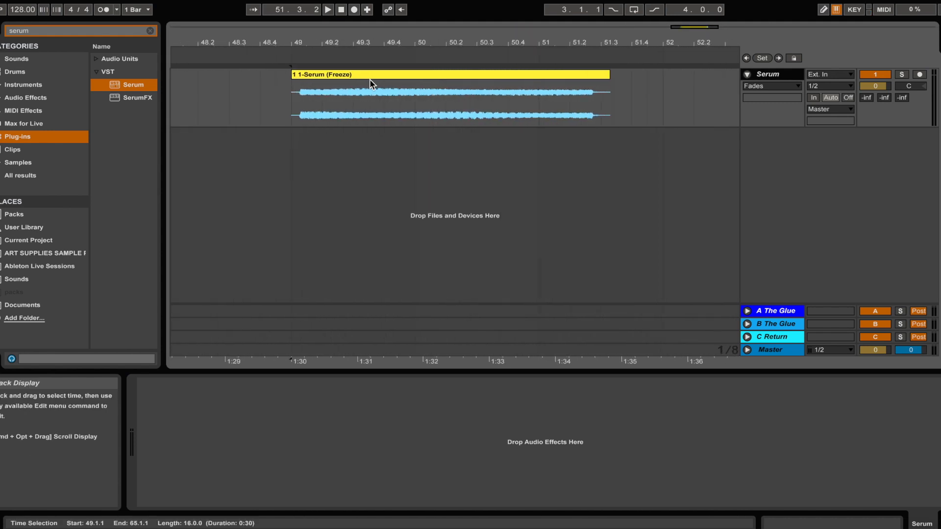
{"action": "left_click", "coordinate": [460, 76]}
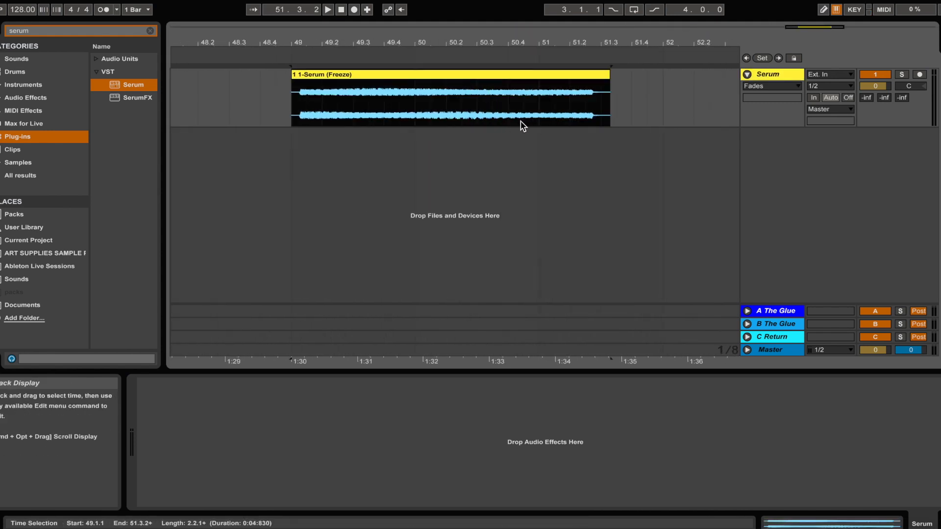
{"action": "key", "text": "space"}
{"action": "left_click_drag", "start_coordinate": [311, 43], "coordinate": [350, 113]}
{"action": "key", "text": "space"}
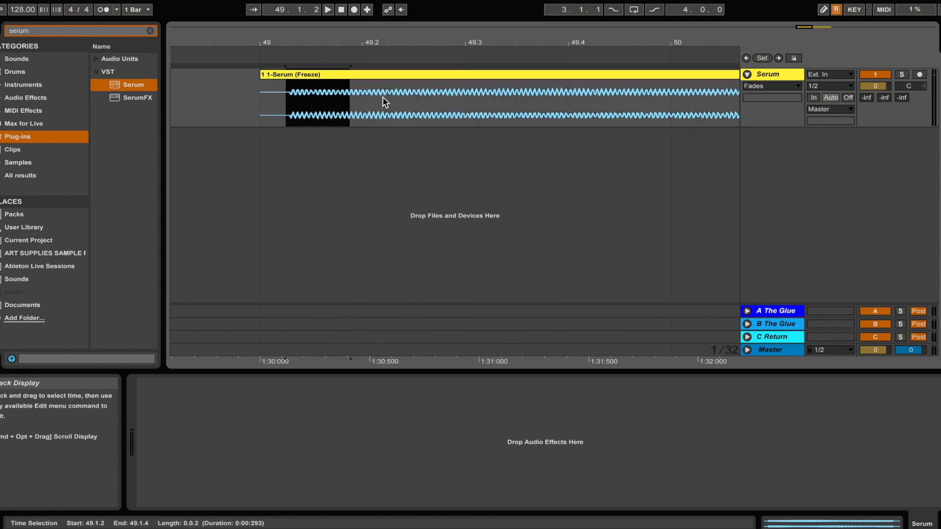
Cut the Serum clip into a short hit at 49.1.1, removing its leading silence and the audio up to 49.2.3
{"action": "left_click_drag", "start_coordinate": [345, 115], "coordinate": [418, 113]}
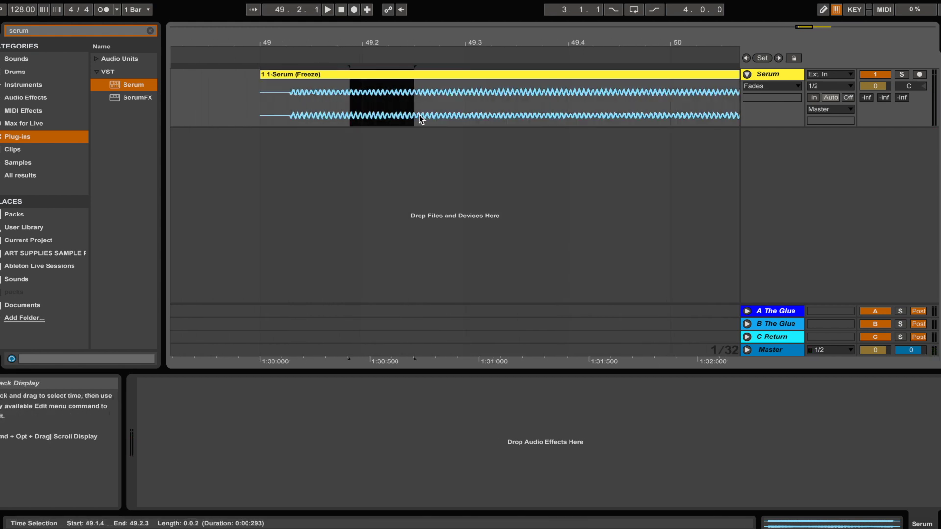
{"action": "key", "text": "Delete"}
{"action": "mouse_move", "coordinate": [296, 112]}
{"action": "left_mouse_down"}
{"action": "mouse_move", "coordinate": [319, 110]}
{"action": "mouse_move", "coordinate": [295, 93]}
{"action": "left_mouse_up"}
{"action": "left_click", "coordinate": [331, 75]}
{"action": "key", "text": "Delete"}
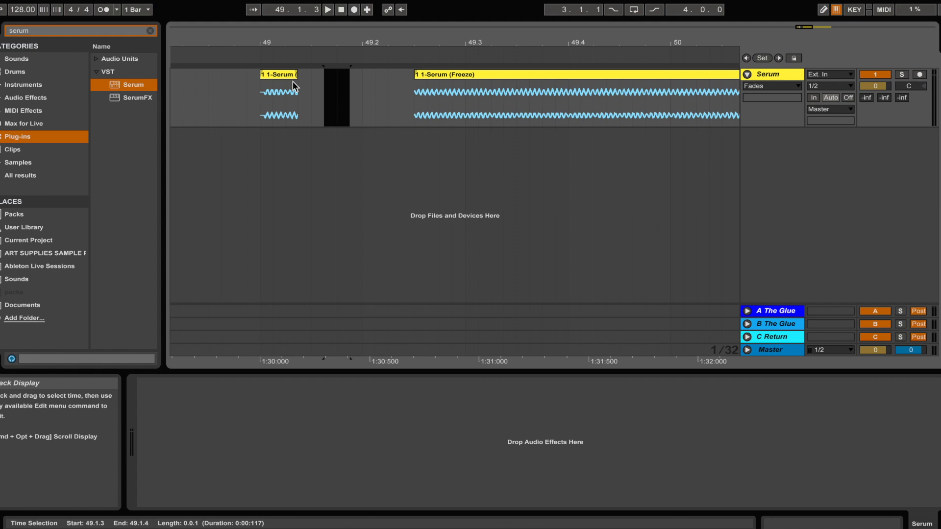
Duplicate the short Serum hit to 49.1.3 and play both hits
{"action": "left_click", "coordinate": [278, 76]}
{"action": "left_click_drag", "start_coordinate": [276, 76], "coordinate": [328, 78]}
{"action": "key", "text": "space"}
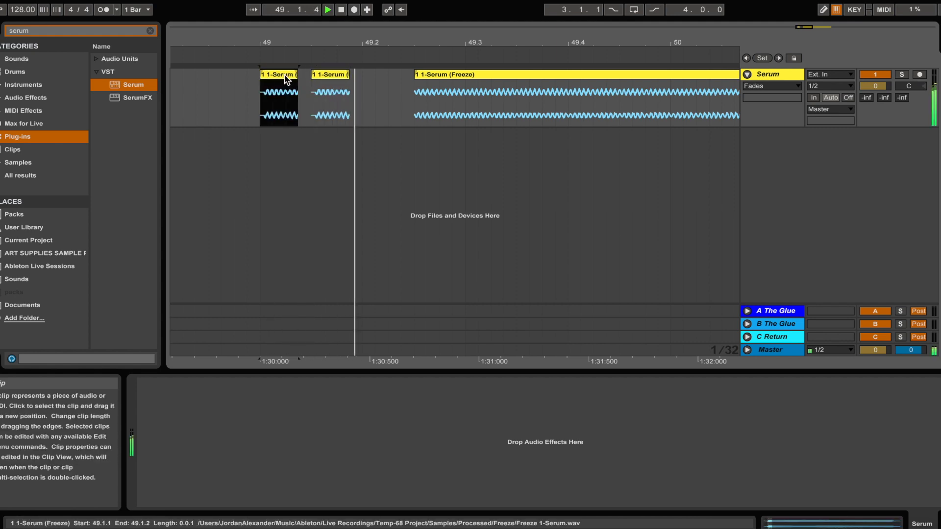
{"action": "key", "text": "space"}
Delete the long leftover clip at 49.2.3, duplicate the short hit to 49.2.1 and play the pattern
{"action": "left_click", "coordinate": [428, 71]}
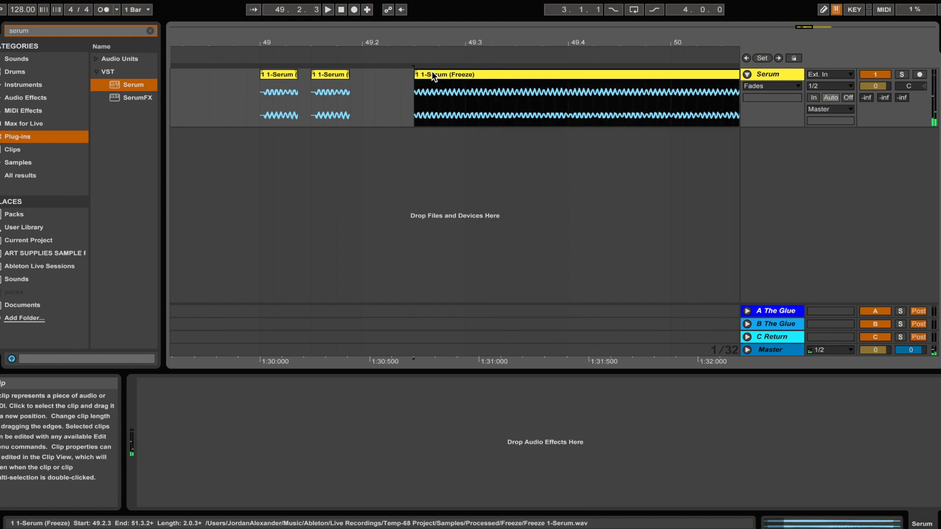
{"action": "key", "text": "Delete"}
{"action": "left_click_drag", "start_coordinate": [328, 76], "coordinate": [378, 76]}
{"action": "key", "text": "space"}
{"action": "left_click", "coordinate": [278, 74]}
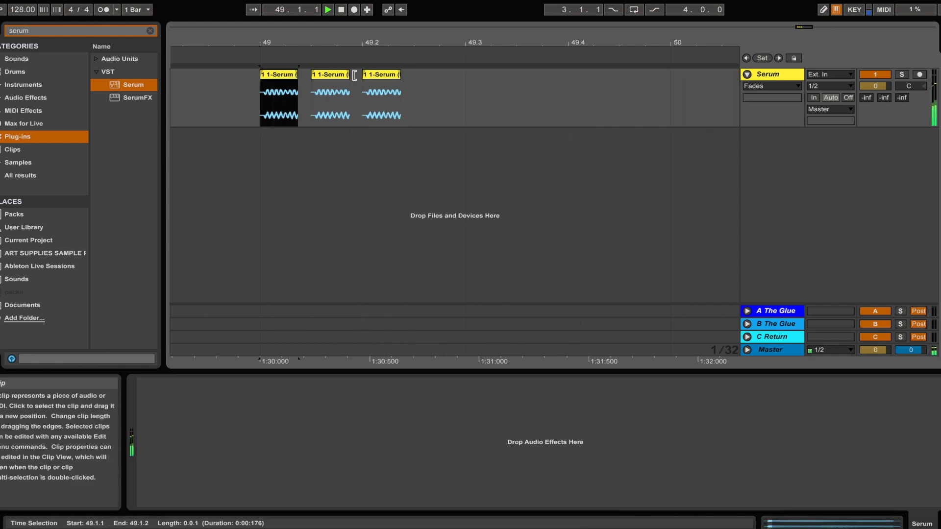
{"action": "left_click", "coordinate": [416, 72]}
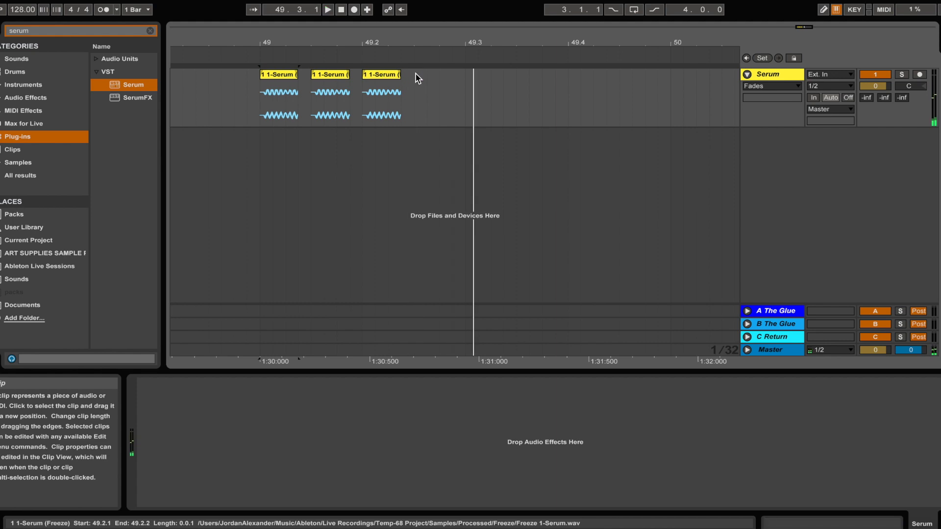
Add a fourth copy of the hit at 49.2.2, overlapping the third, and play the pattern from bar 49
{"action": "left_click_drag", "start_coordinate": [396, 75], "coordinate": [415, 78]}
{"action": "left_click", "coordinate": [278, 94]}
{"action": "key", "text": "space"}
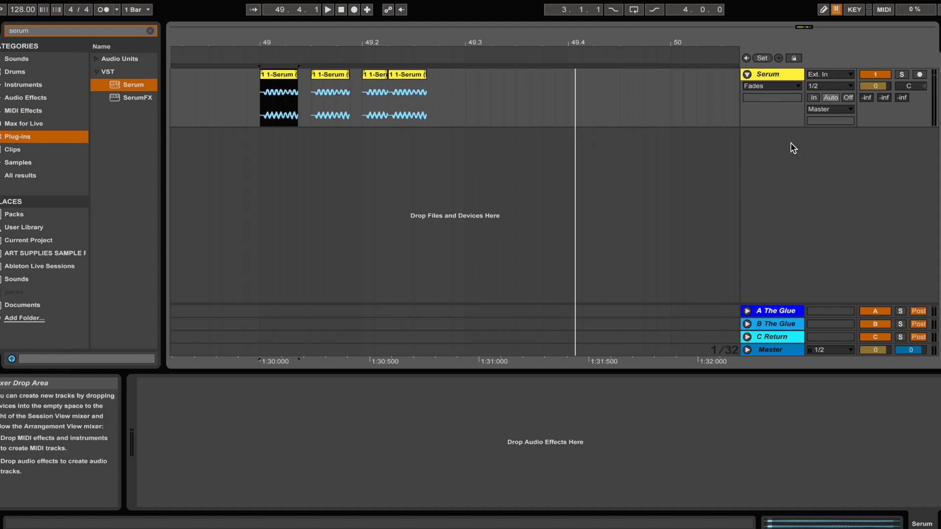
Insert a new MIDI track, search the plug-ins for "sylenth" and load Sylenth1 onto the track
{"action": "right_click", "coordinate": [791, 145]}
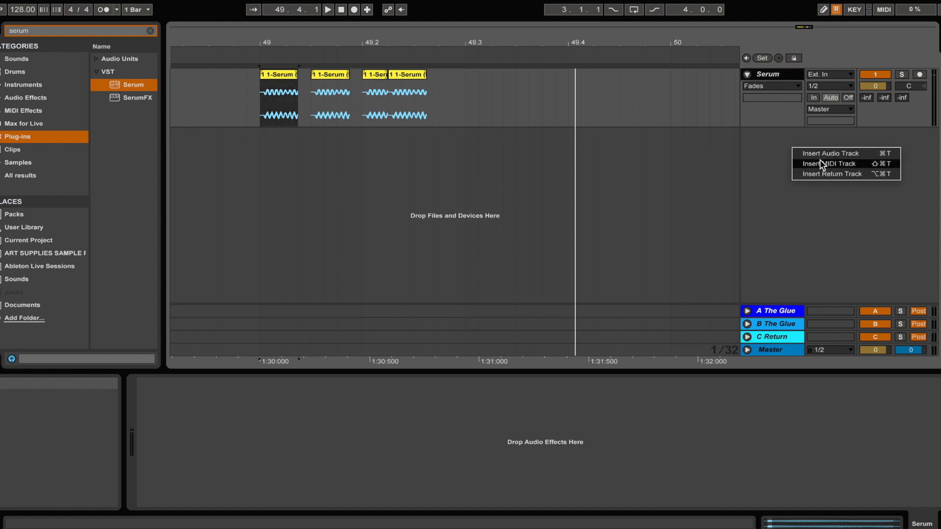
{"action": "left_click", "coordinate": [821, 164]}
{"action": "left_click", "coordinate": [65, 31]}
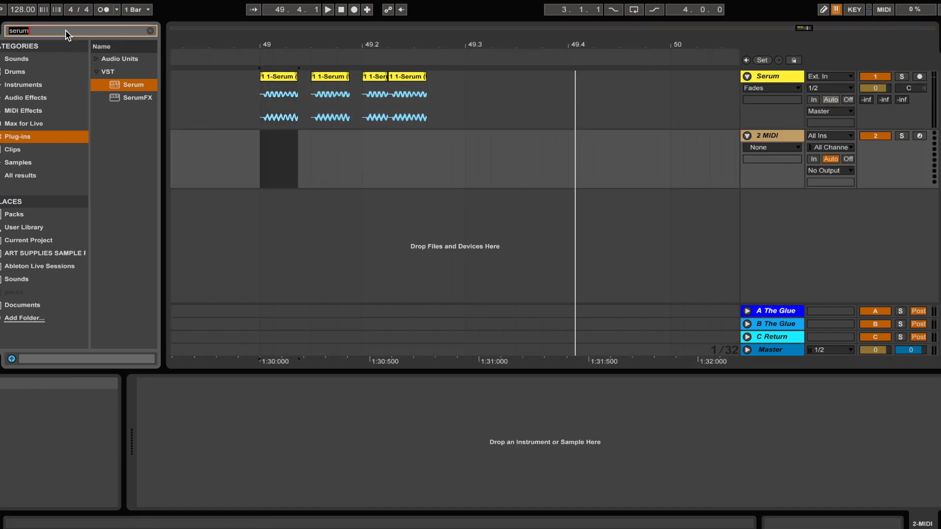
{"action": "type", "text": "sylenth"}
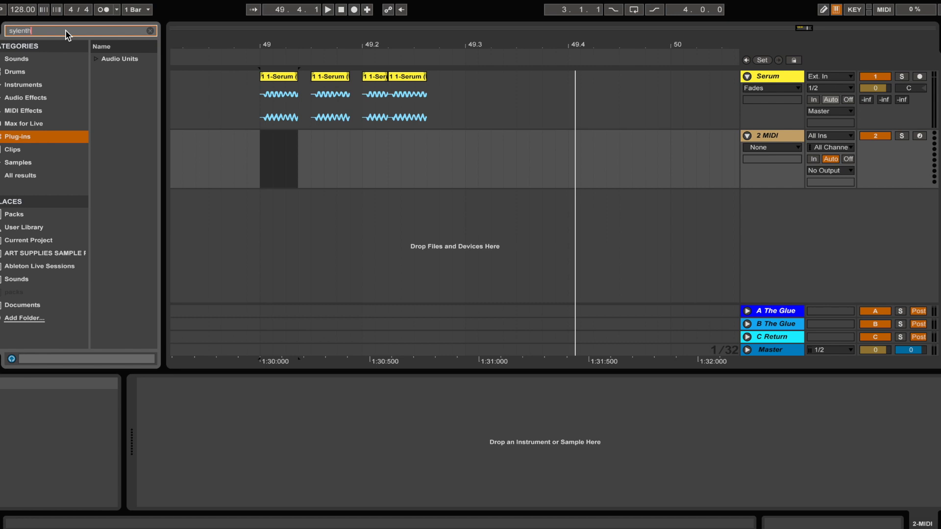
{"action": "left_click", "coordinate": [96, 59]}
{"action": "left_click", "coordinate": [111, 72]}
{"action": "left_click", "coordinate": [122, 84]}
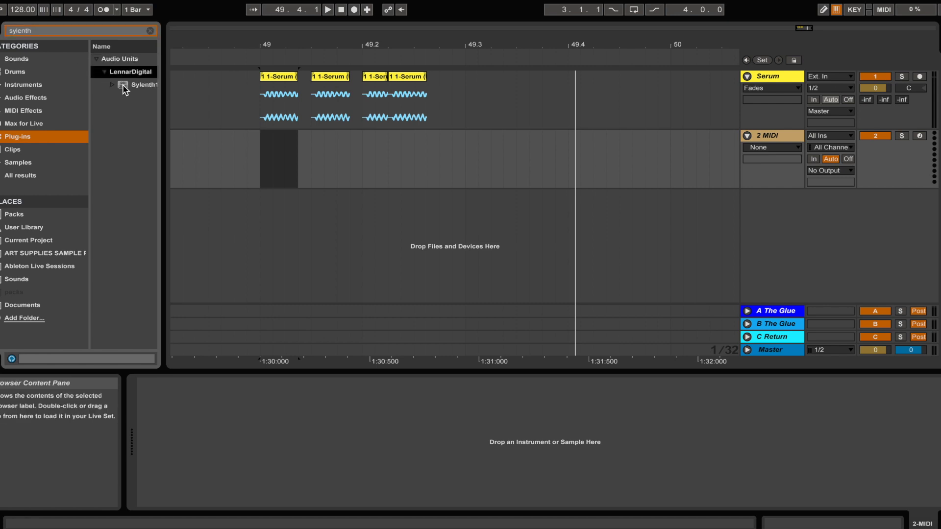
{"action": "left_click_drag", "start_coordinate": [125, 85], "coordinate": [300, 153]}
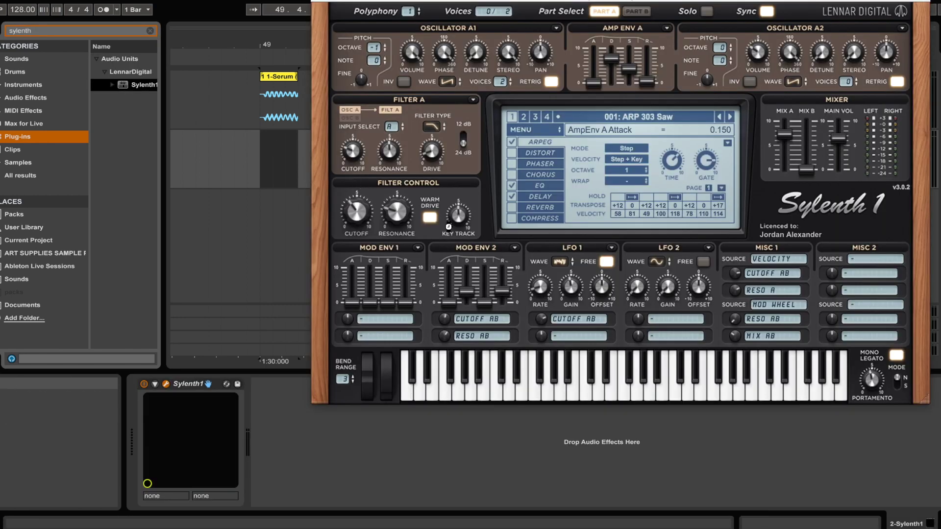